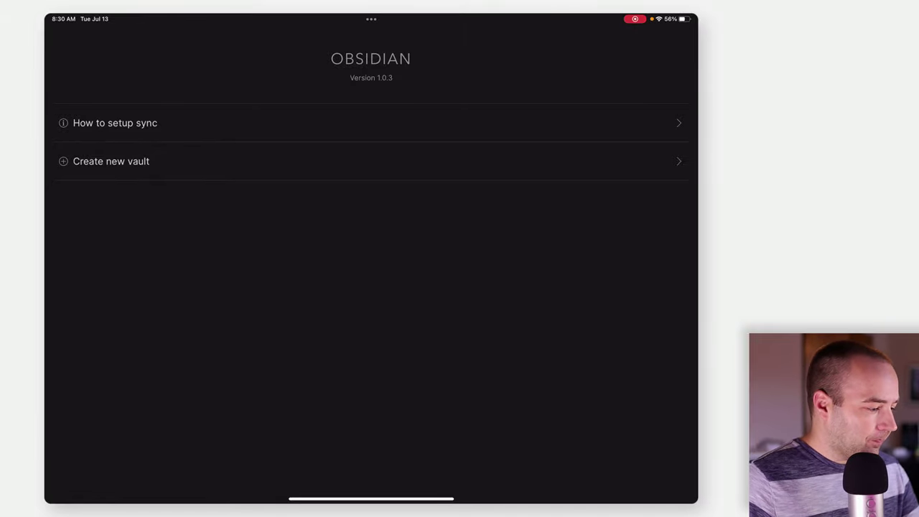
- Create a new vault named 'Demo' with the Store in iCloud option switched on
left_click(111, 161)
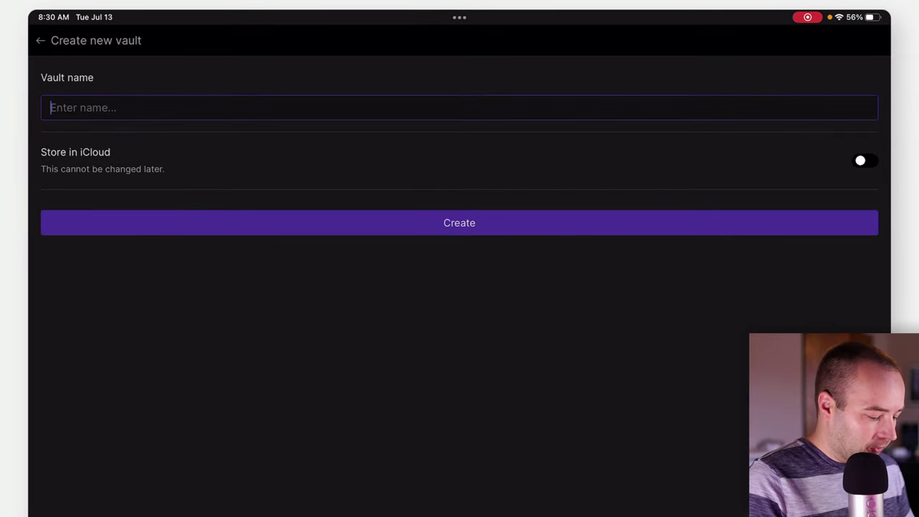
type("Demo")
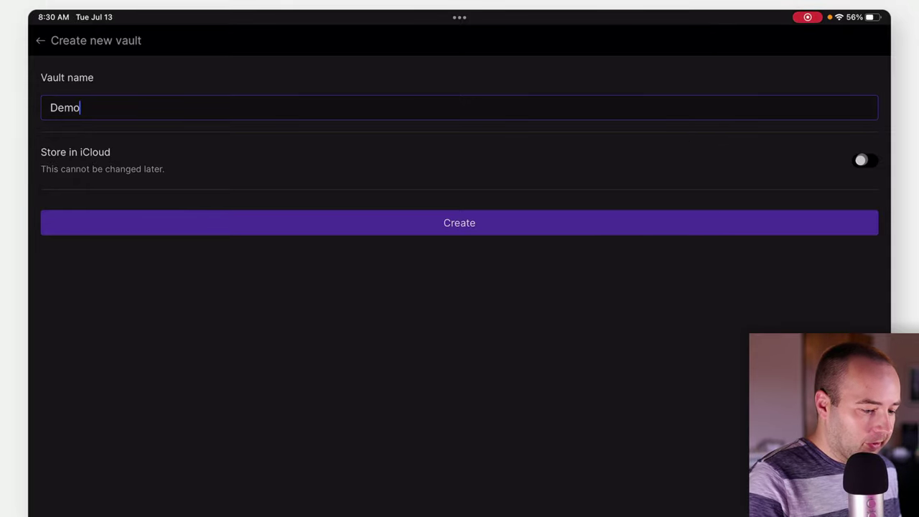
left_click(861, 160)
left_click(661, 229)
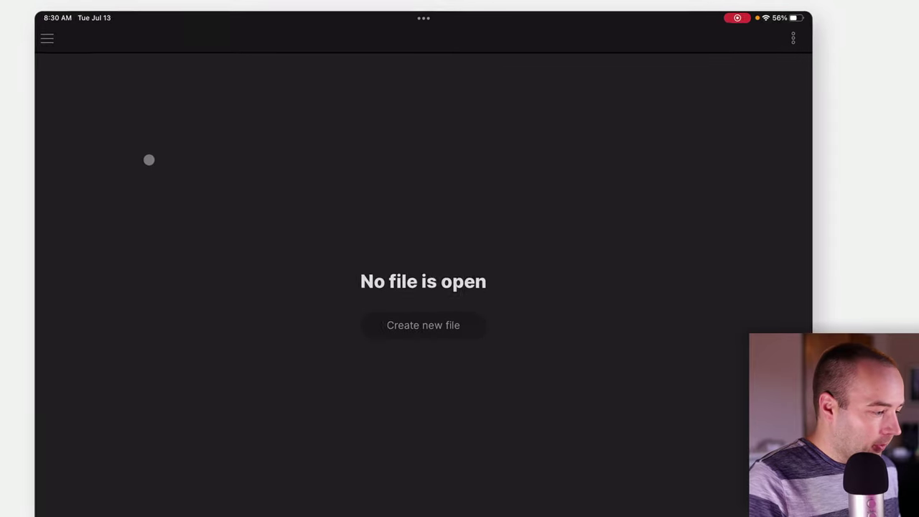
- Create note 'My First File' reading 'This is my first file, I hope this works great!' with great! bolded
left_click(390, 279)
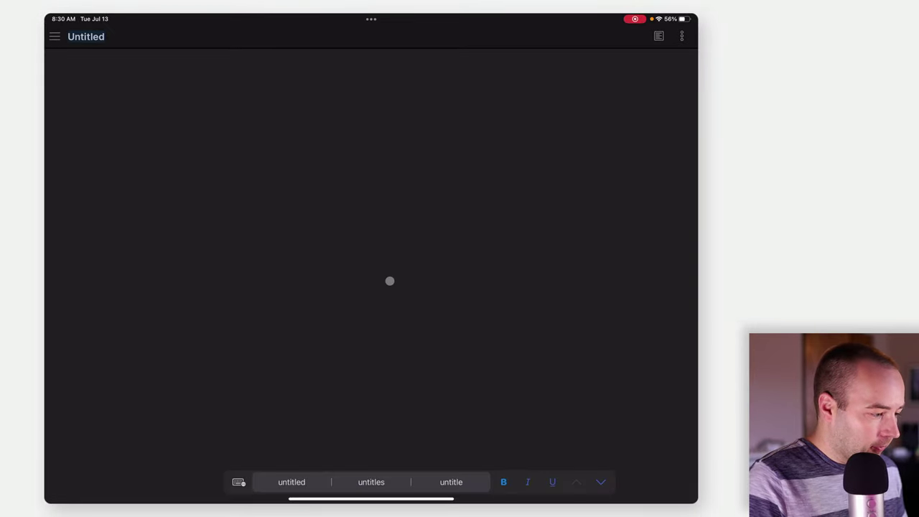
type("My First File")
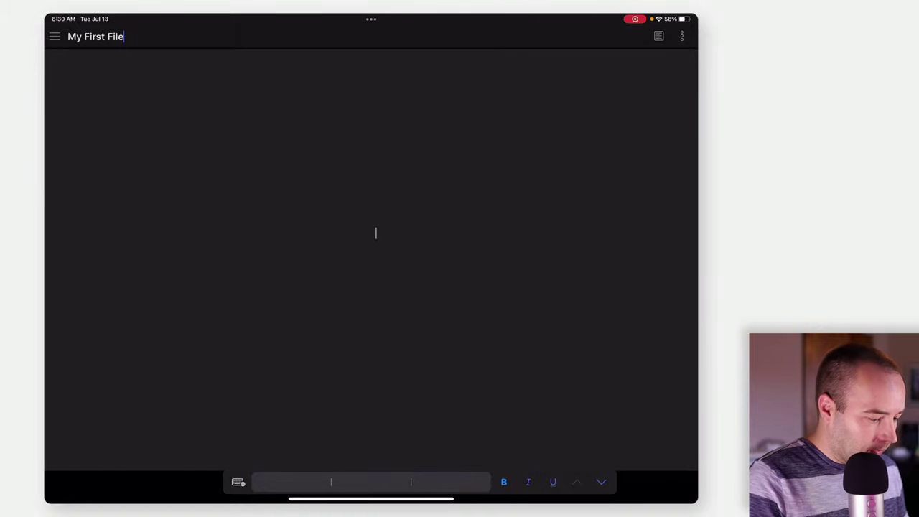
left_click(338, 187)
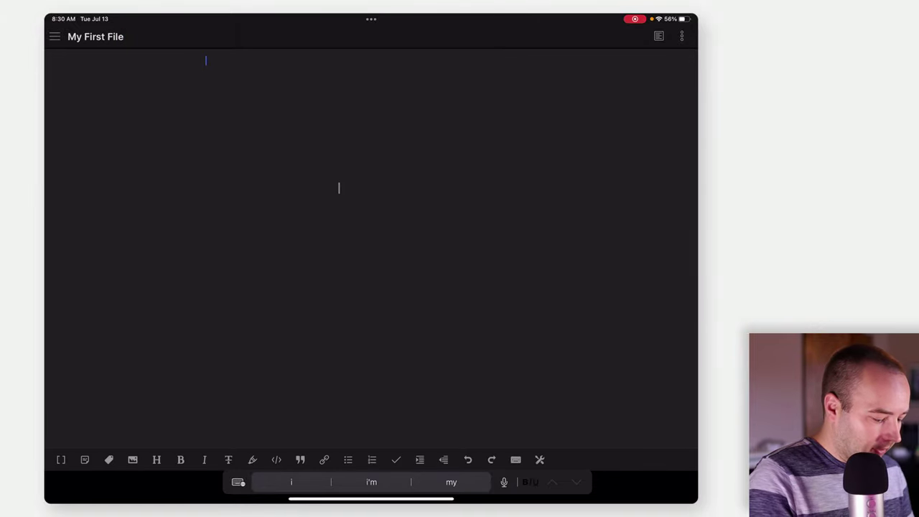
type("This is my first fi")
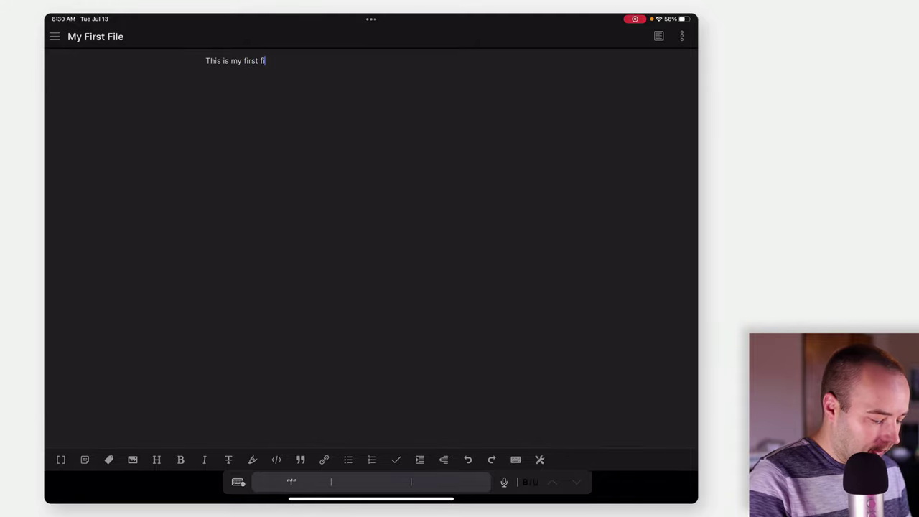
type("le, I hope thi")
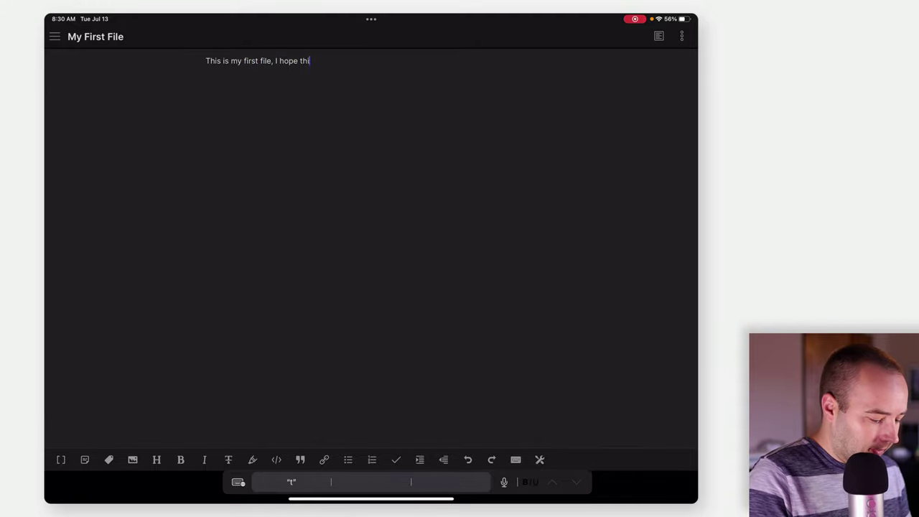
type("s works great!")
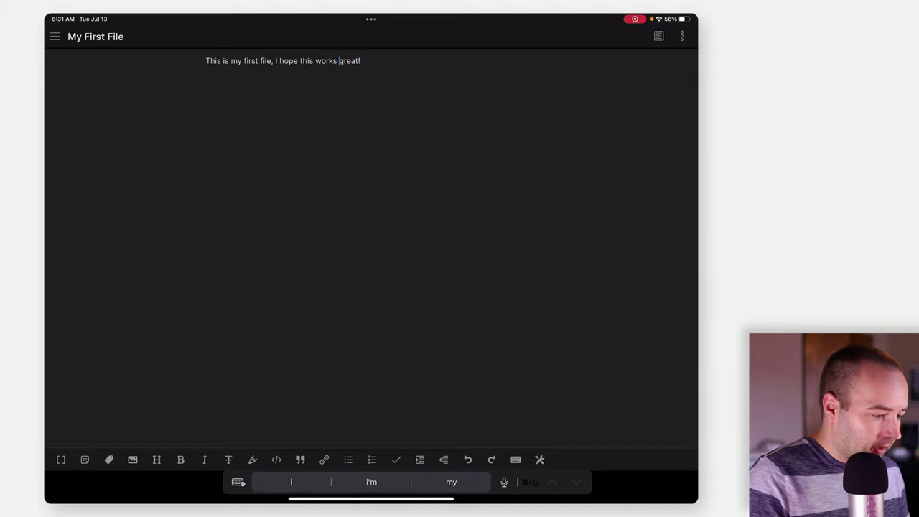
type("**")
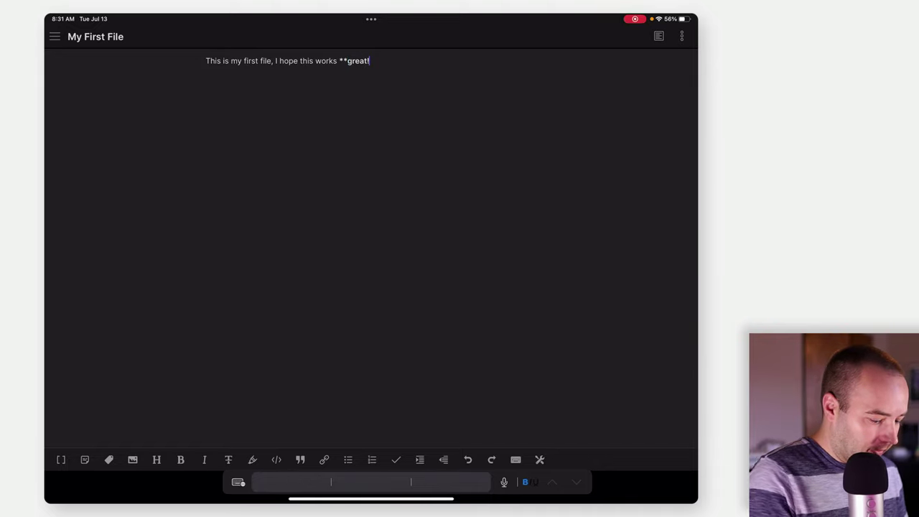
key("super+e")
key("super+e")
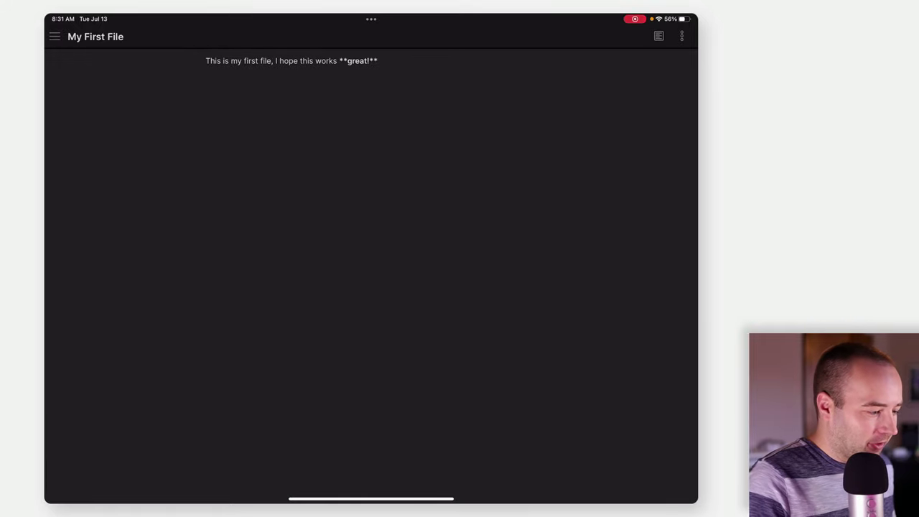
- Add two folders, assets and archive, to the Demo vault
left_click(54, 39)
left_click(198, 105)
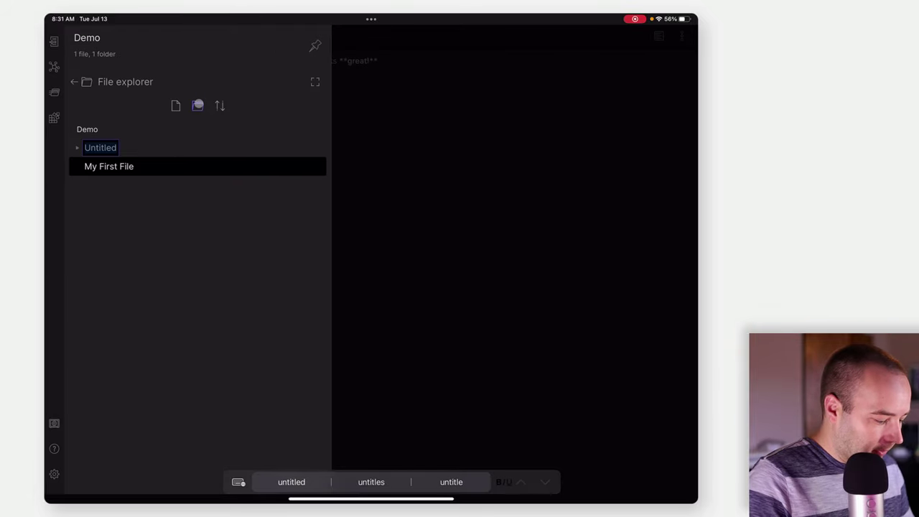
type("assets")
key("Return")
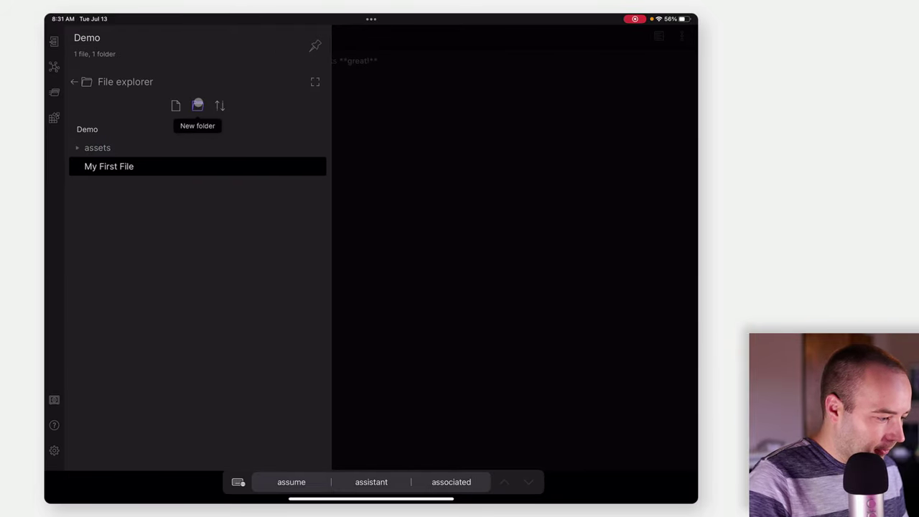
left_click(198, 105)
type("archive")
key("Return")
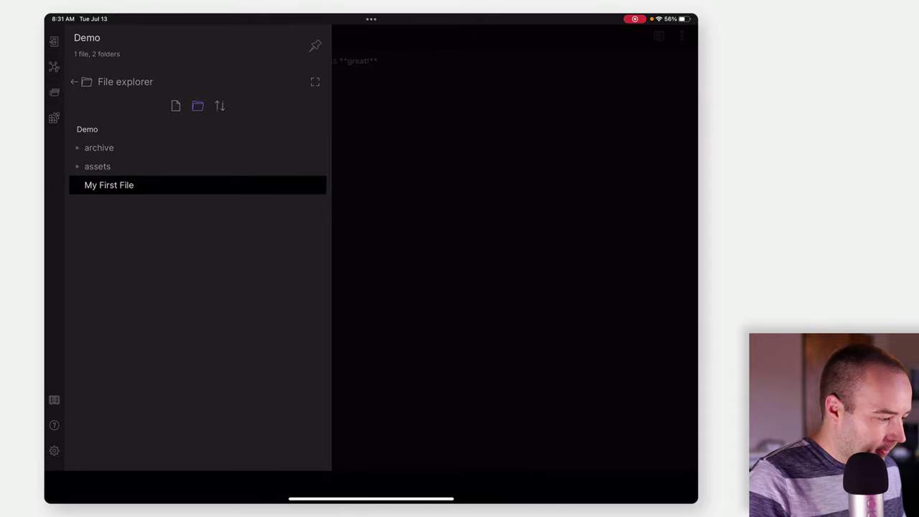
- Create a note titled 'Old thing' reading 'This is an old file.'
left_click(175, 106)
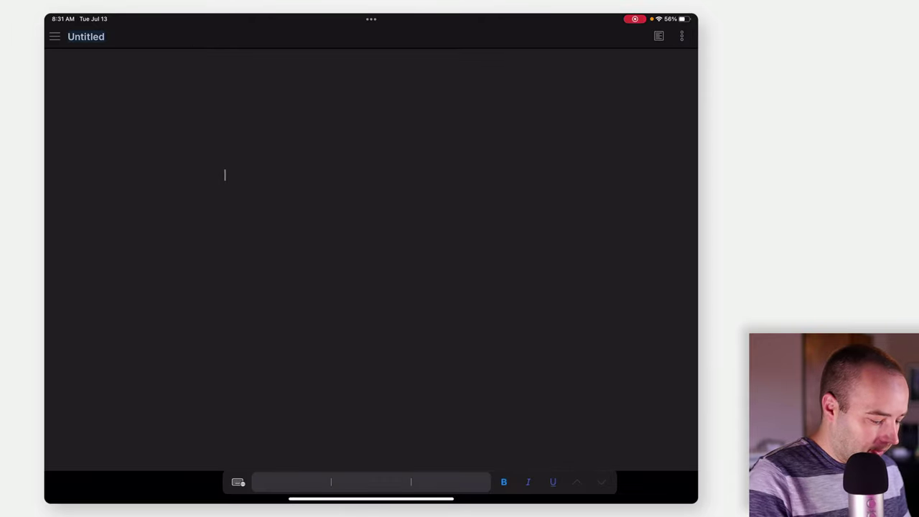
type("Old thing")
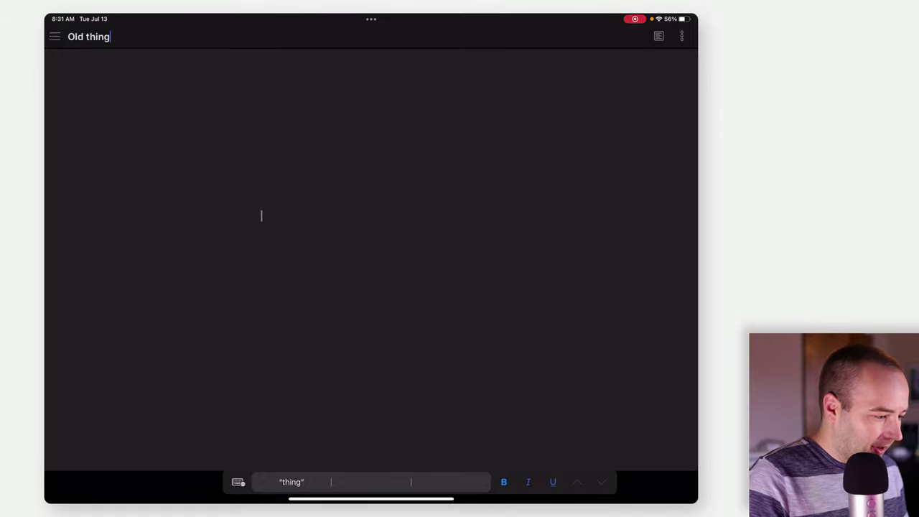
left_click(261, 216)
type("This is an")
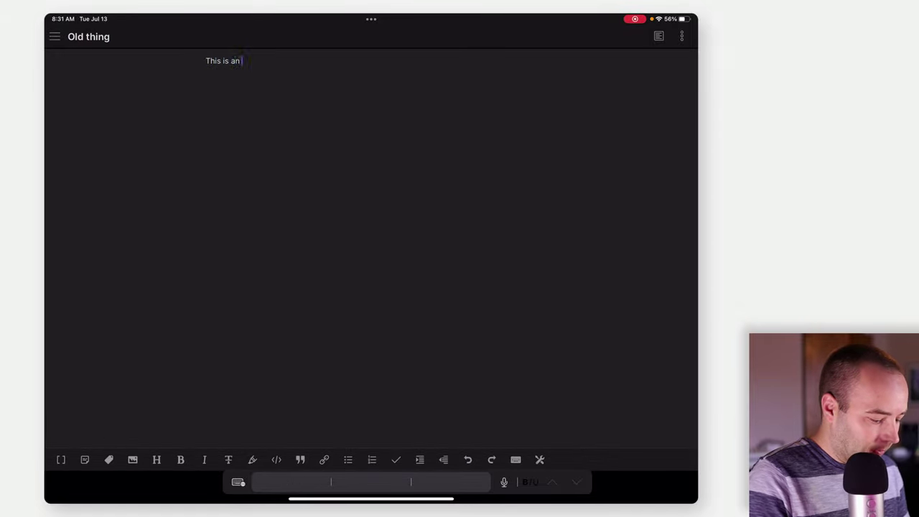
type(" old file.")
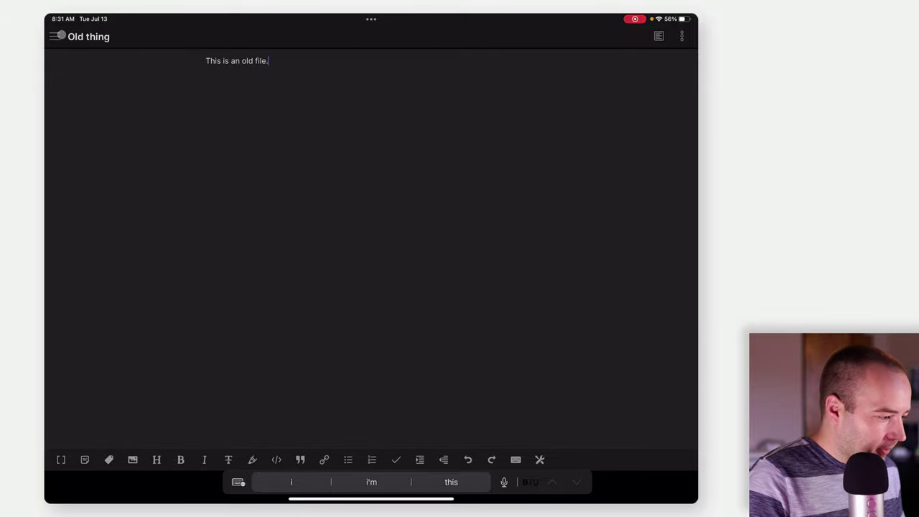
left_click(56, 37)
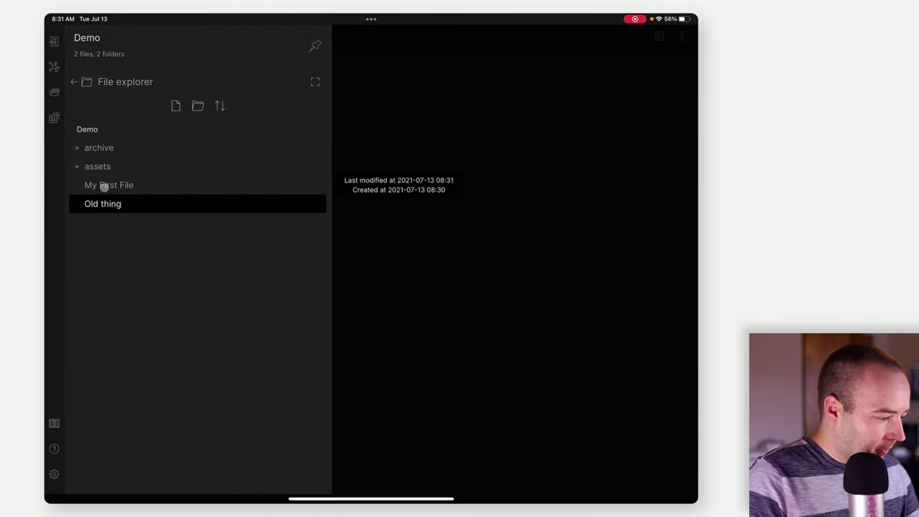
- Move the 'Old thing' note into the archive folder
left_click(104, 184)
right_click(103, 203)
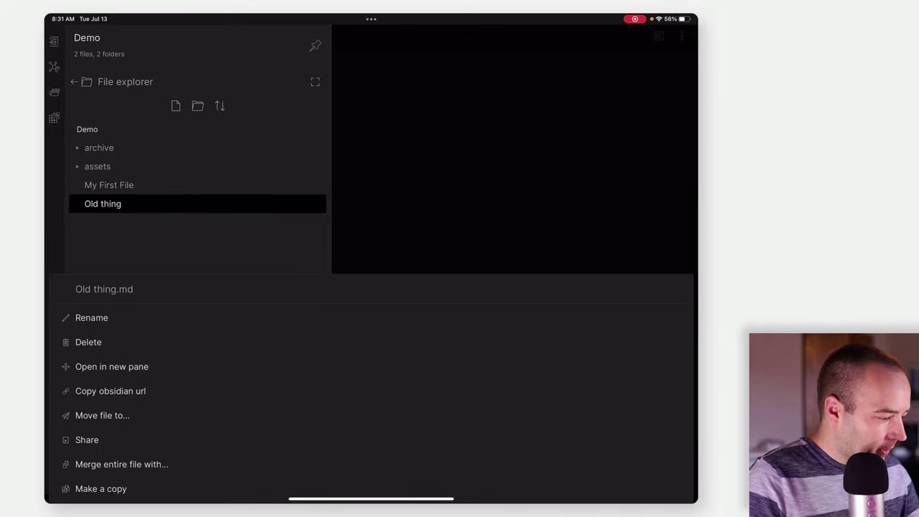
left_click(102, 415)
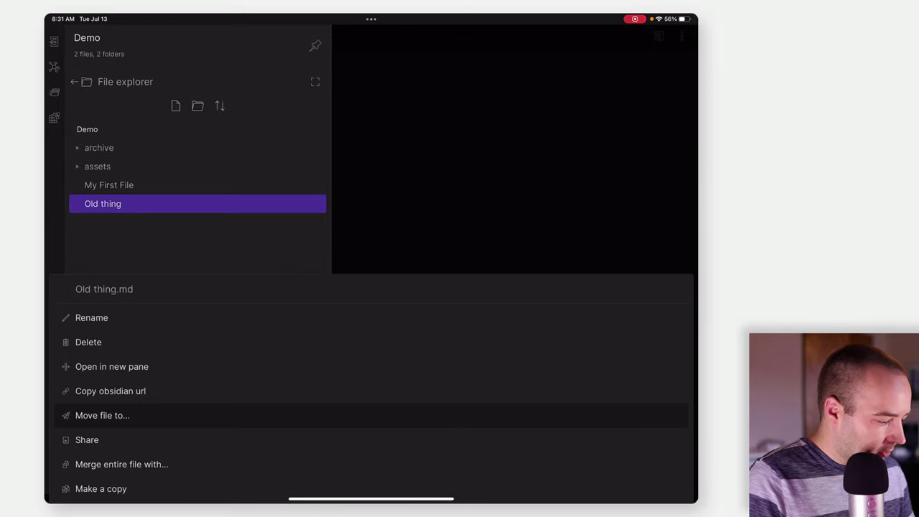
left_click(75, 457)
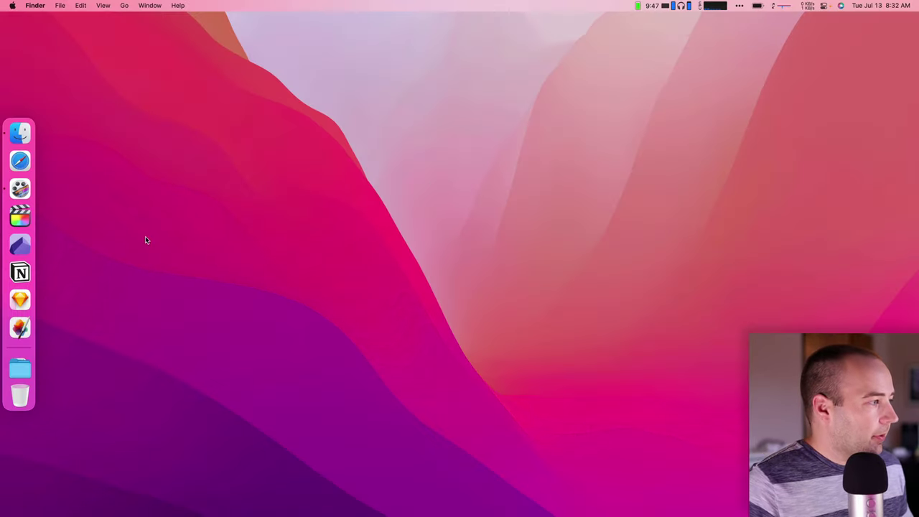
- In Finder, browse iCloud Drive > Obsidian > Demo > archive and Quick Look Old thing.md
left_click(26, 132)
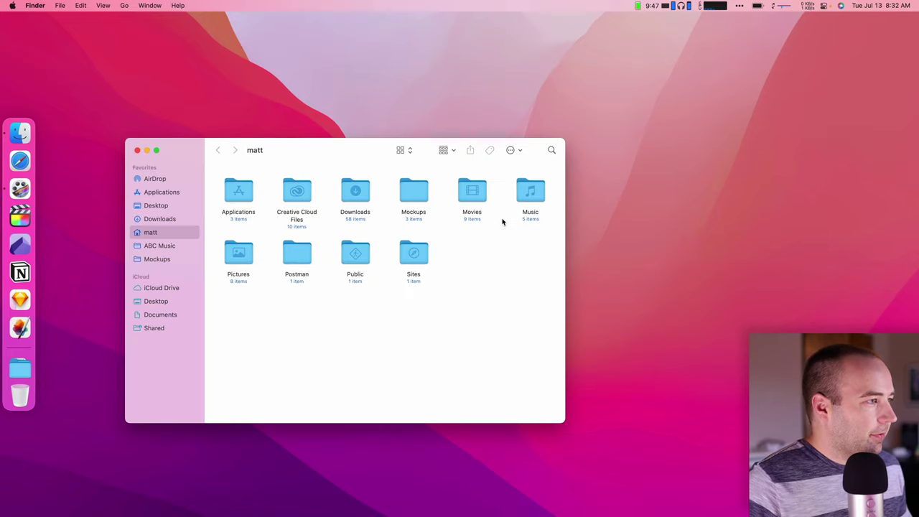
left_click(158, 289)
double_click(248, 187)
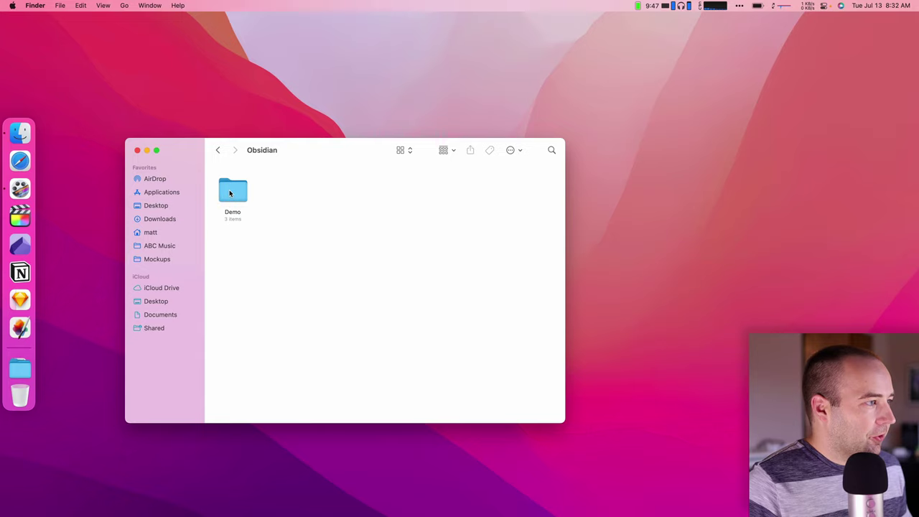
double_click(234, 195)
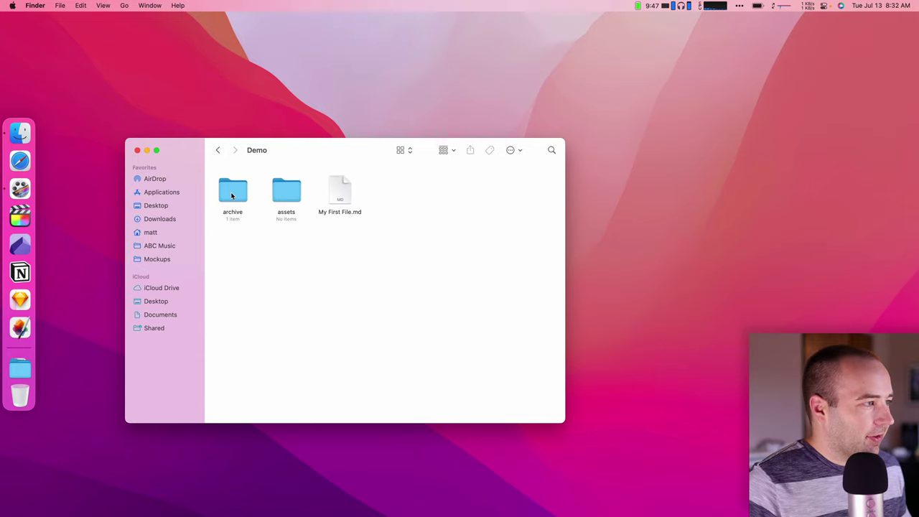
double_click(231, 195)
left_click(232, 191)
key("space")
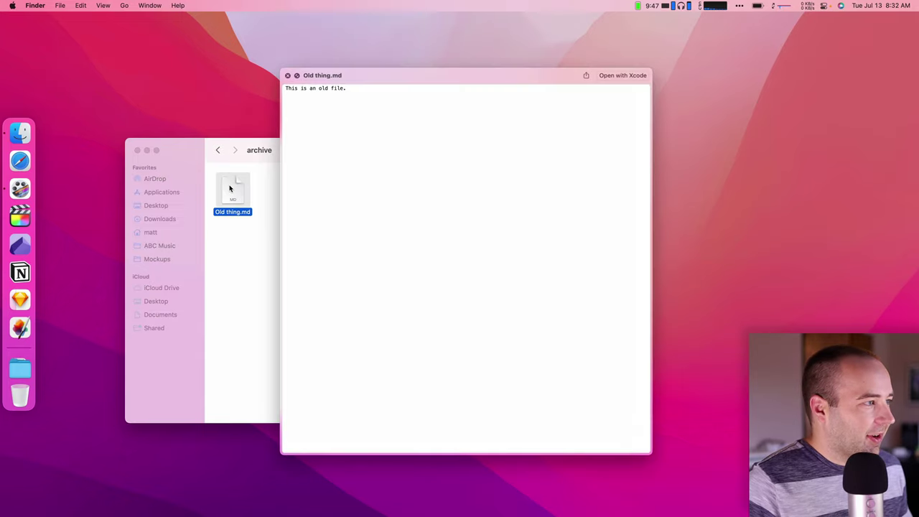
key("space")
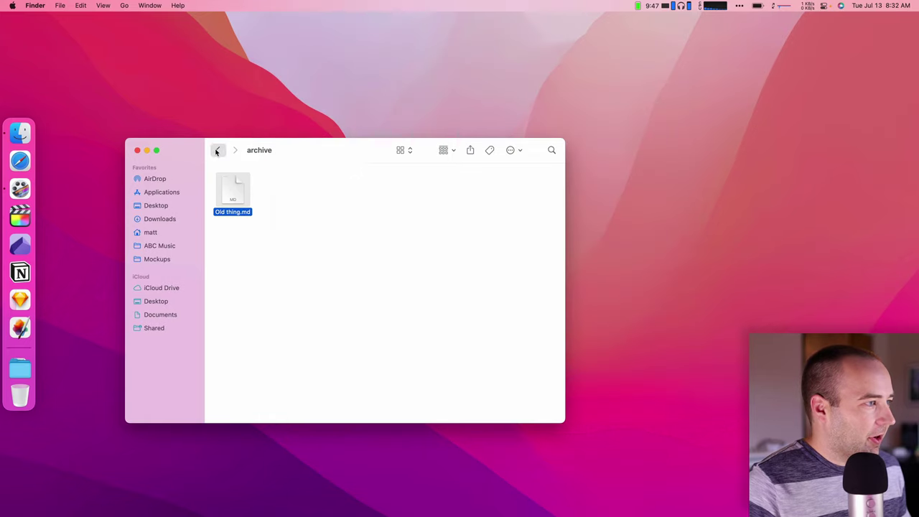
- Back in Demo, Quick Look My First File.md, then close the Finder window
left_click(218, 150)
left_click(336, 197)
key("space")
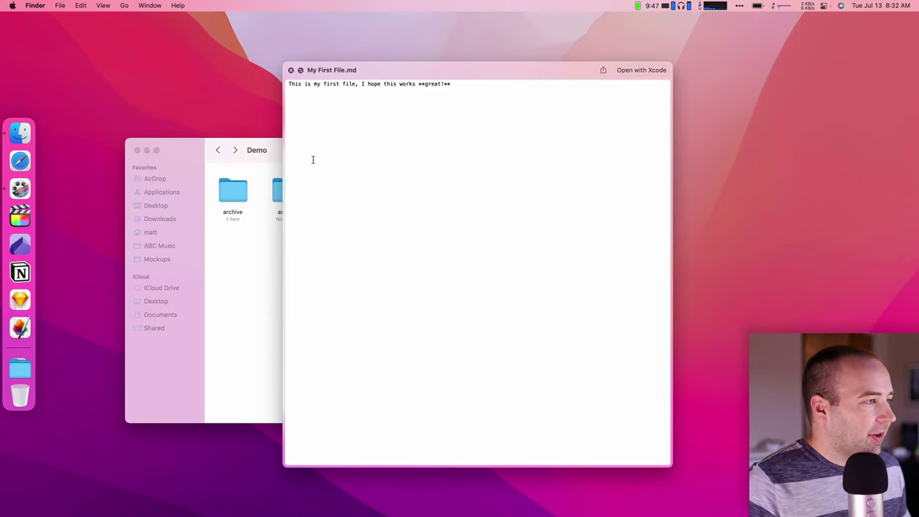
key("space")
key("super+w")
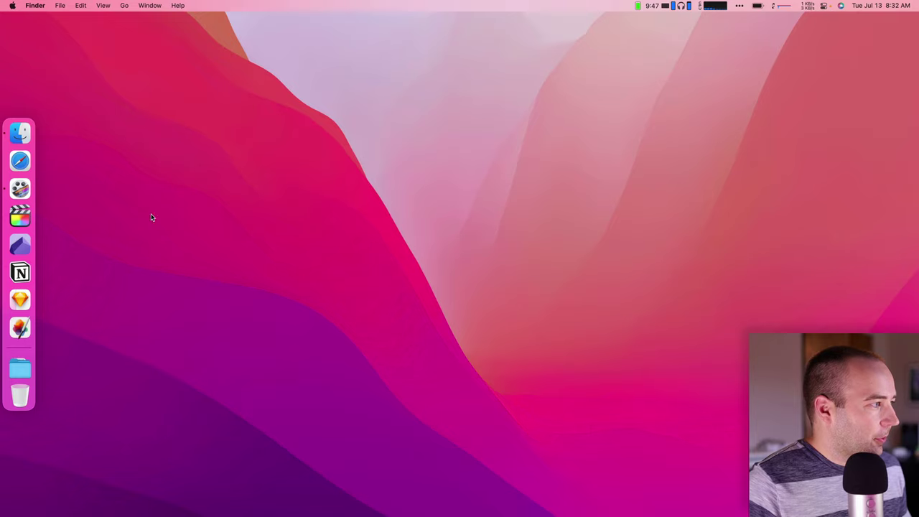
- Launch Obsidian on the Mac and open the iCloud Demo folder as a vault
left_click(23, 244)
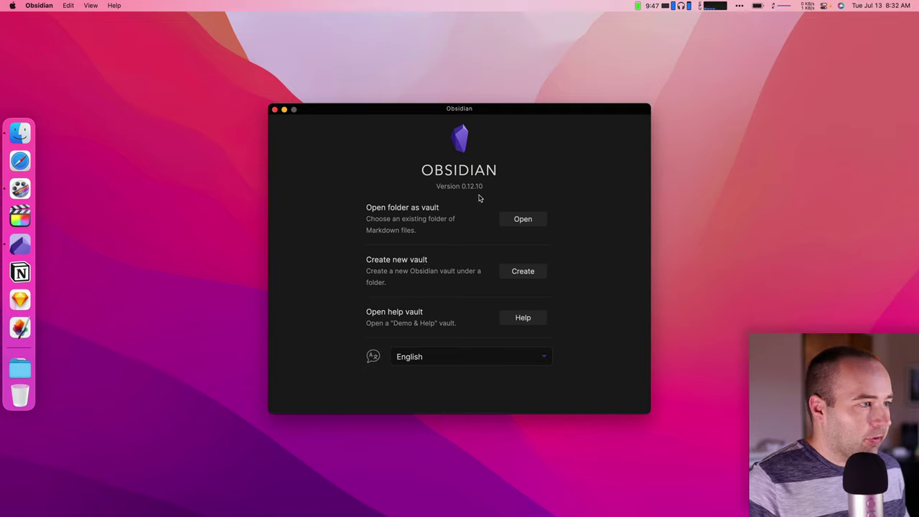
left_click(511, 225)
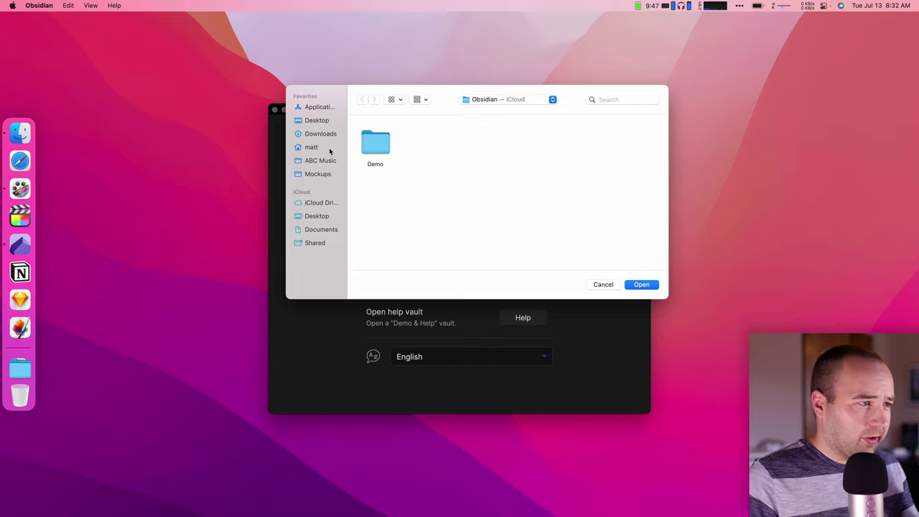
left_click(479, 101)
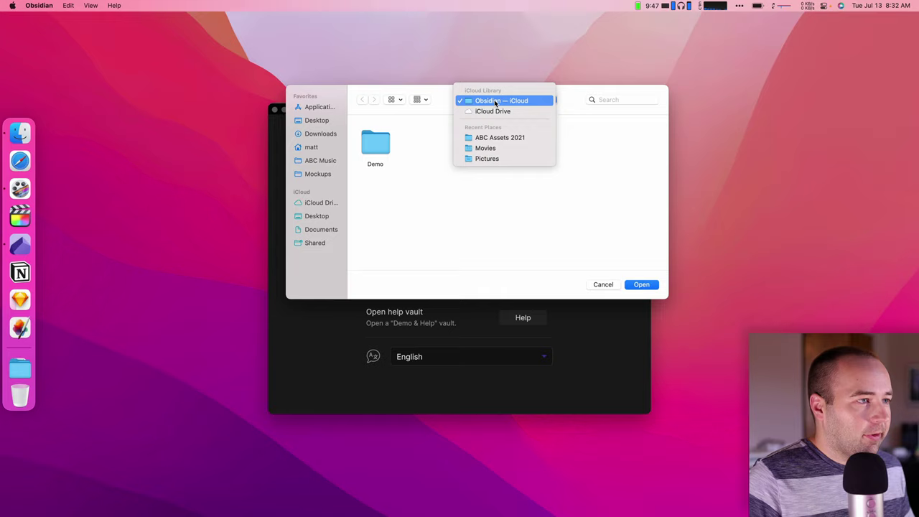
left_click(424, 143)
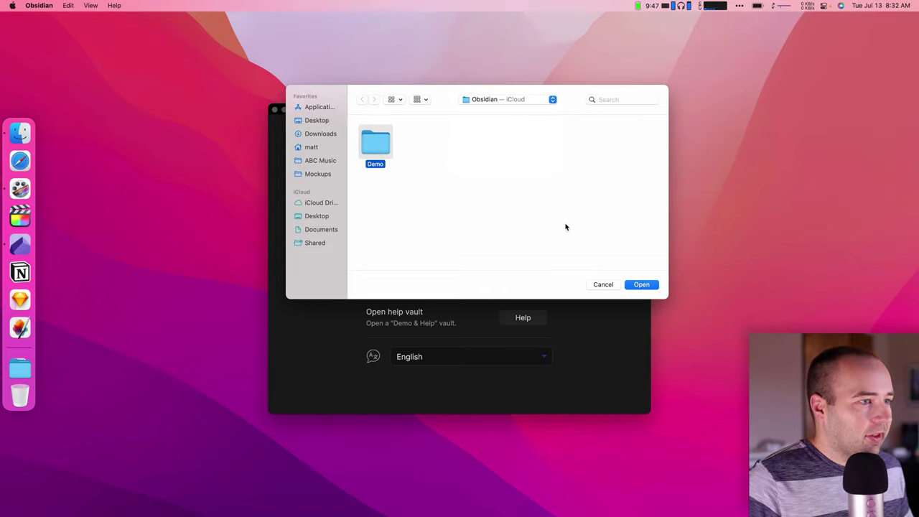
left_click(645, 287)
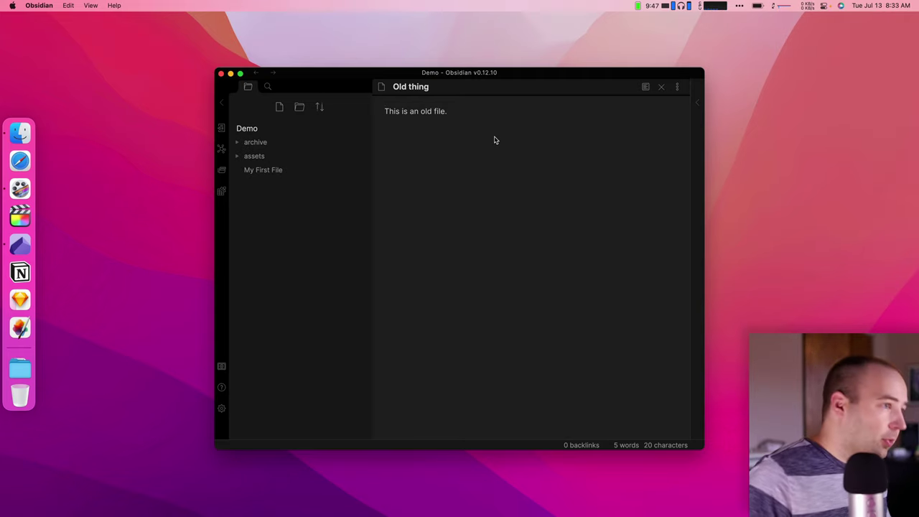
- Expand archive, add 'This was created on Tuesday!' to Old thing, then delete that line
left_click(238, 143)
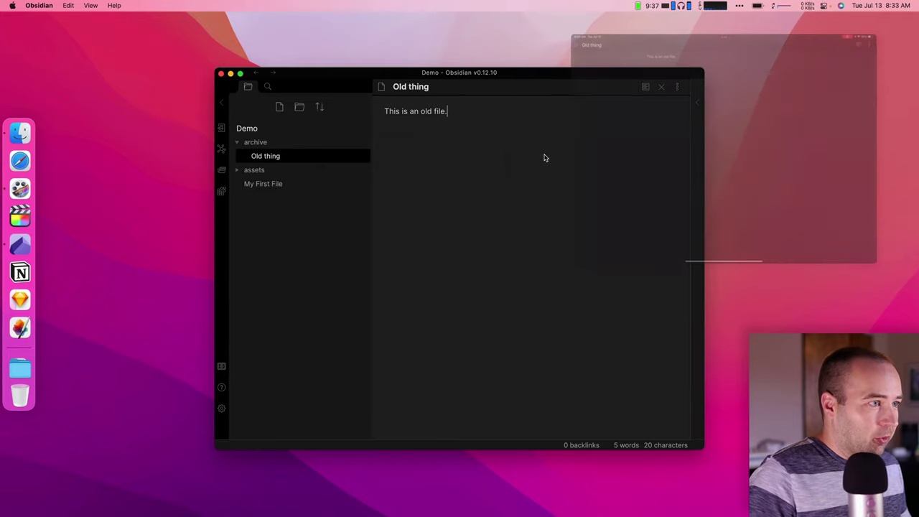
key("Return")
key("Return")
type("T")
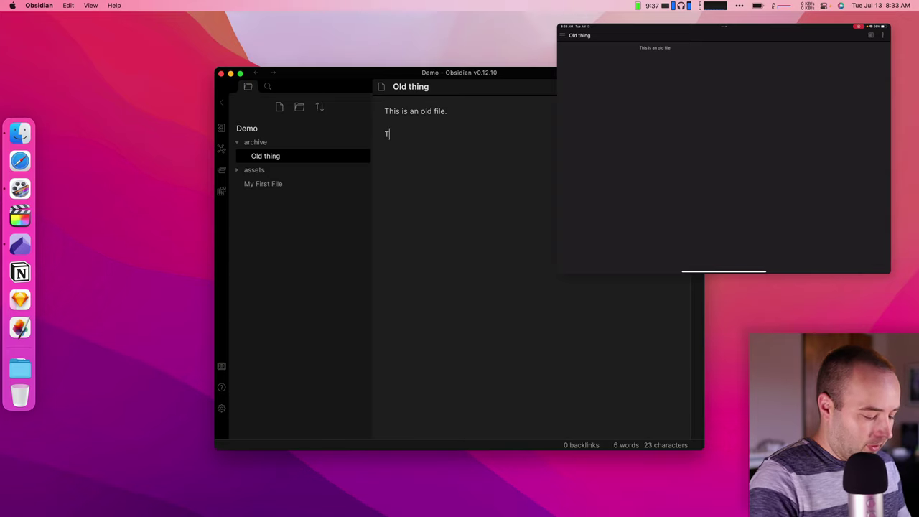
type("his was created on ")
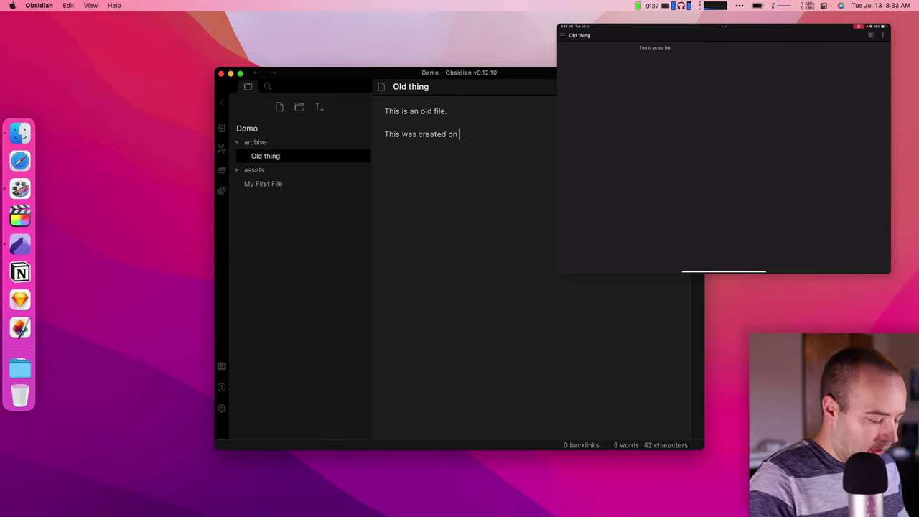
type("Tuesday!")
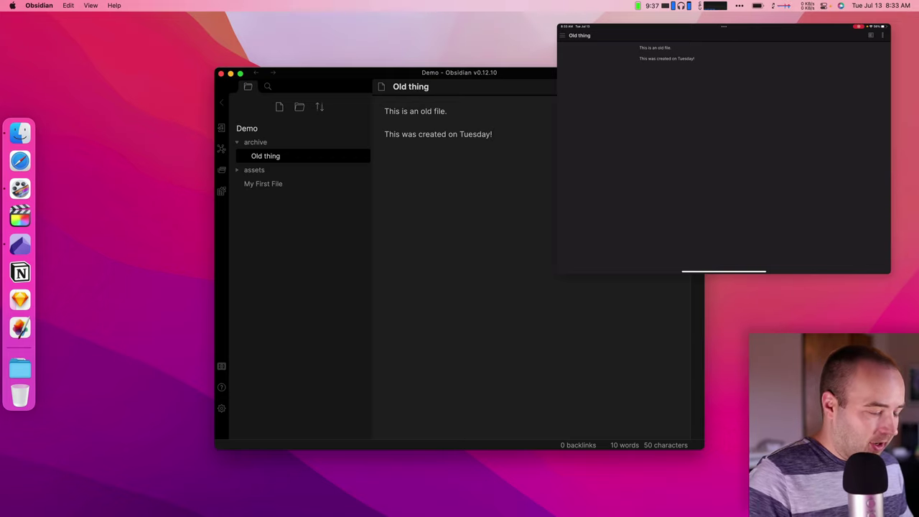
key("super+shift+Left")
key("BackSpace")
key("BackSpace")
key("BackSpace")
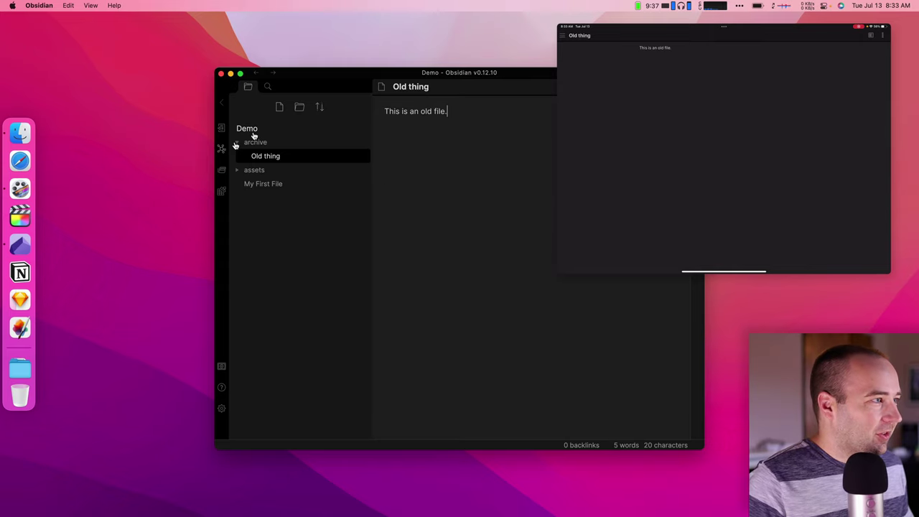
- Open a Finder window on iCloud Drive's Obsidian folder containing Demo
left_click(9, 133)
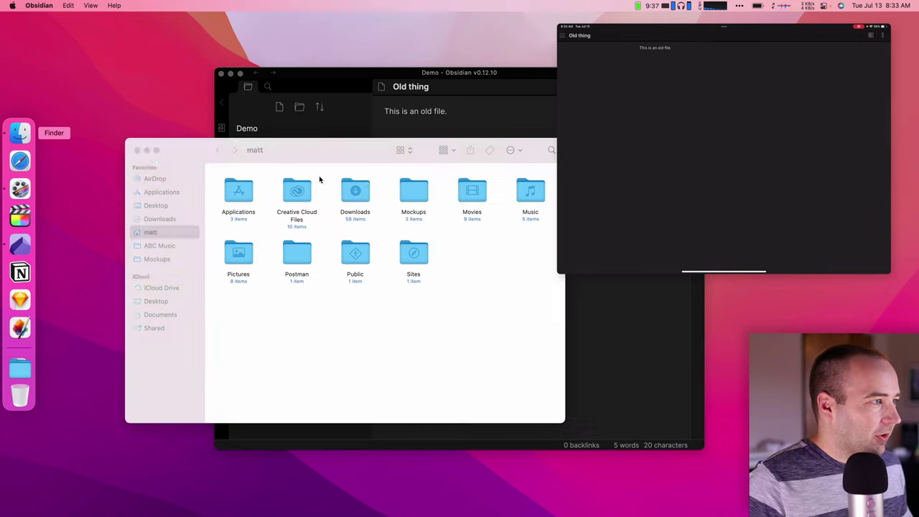
left_click(161, 288)
double_click(229, 191)
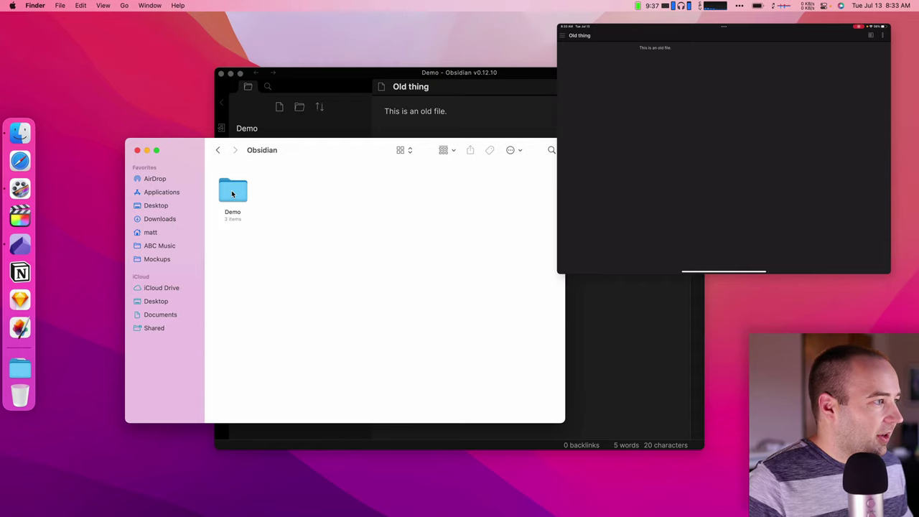
- Launch Nova through Spotlight search
key("super+space")
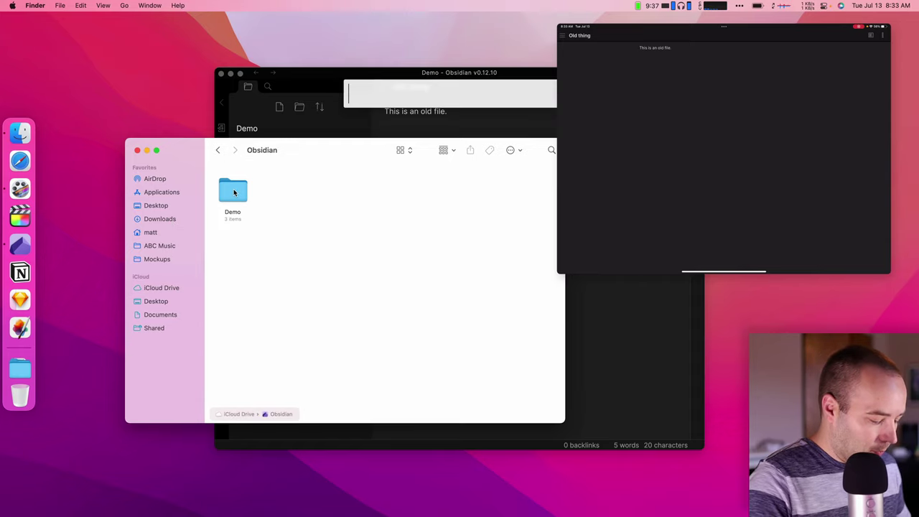
type("nova")
key("Return")
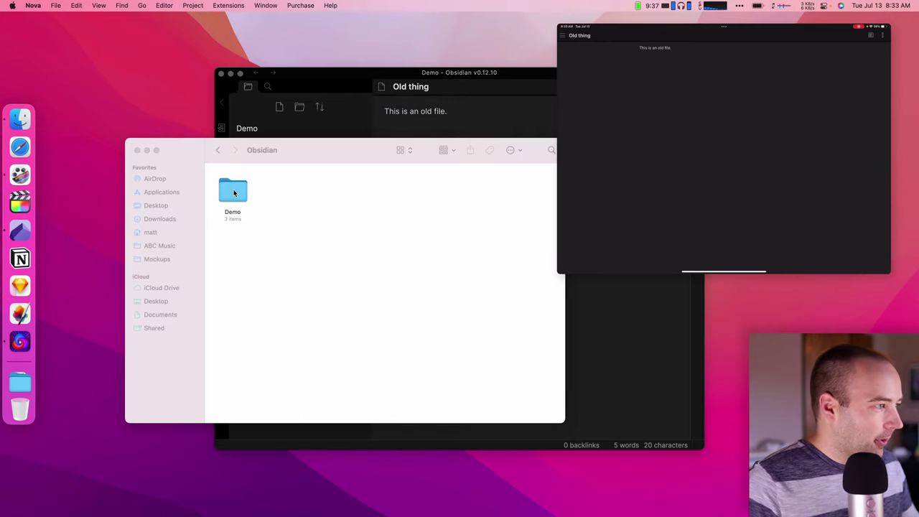
- Open Demo as a Nova project, add 'yes it its.' to archive/Old thing.md, then quit Nova
left_click_drag(231, 194, 21, 342)
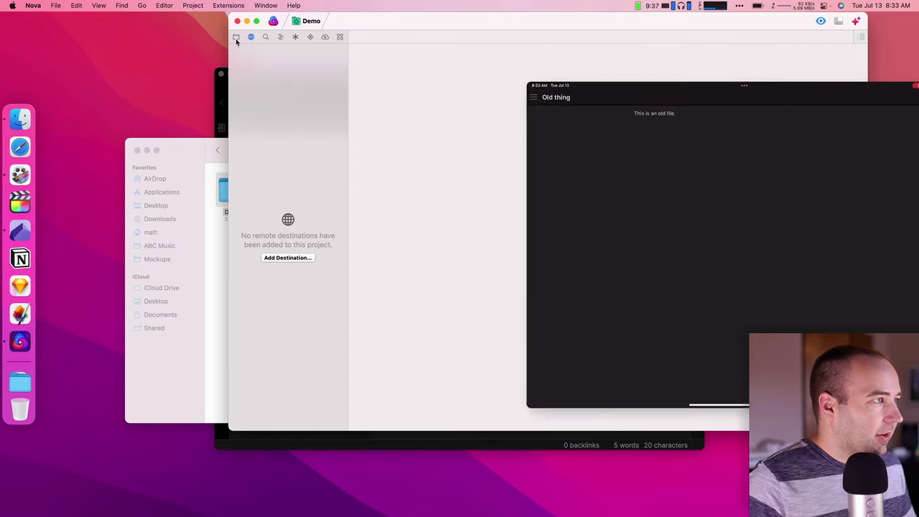
left_click(260, 89)
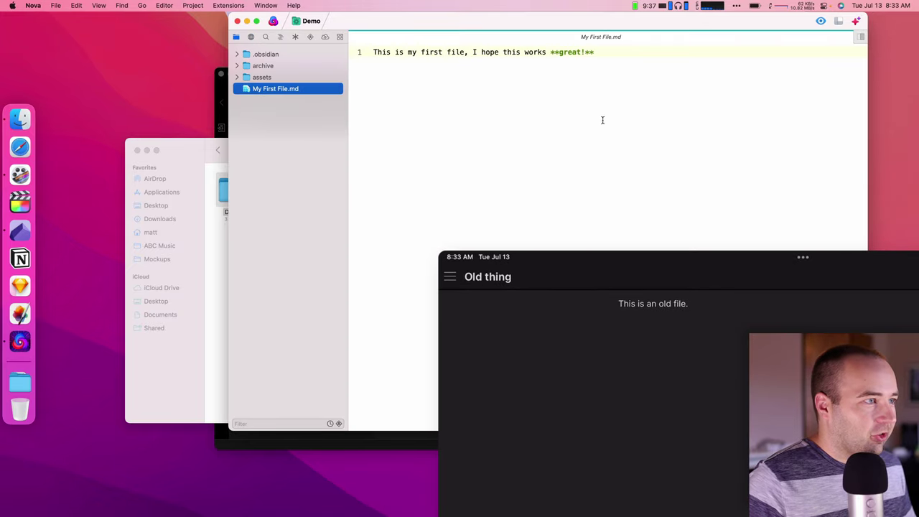
left_click(237, 66)
left_click(293, 79)
left_click(452, 69)
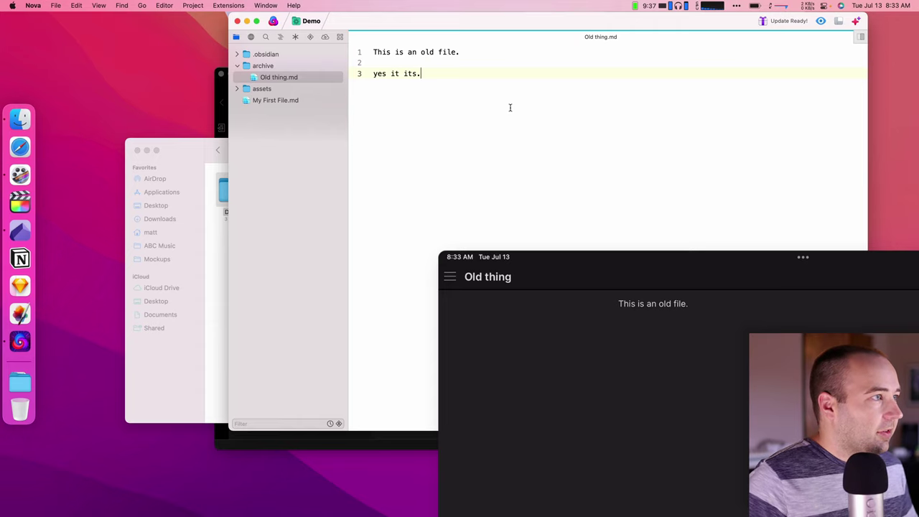
key("super+q")
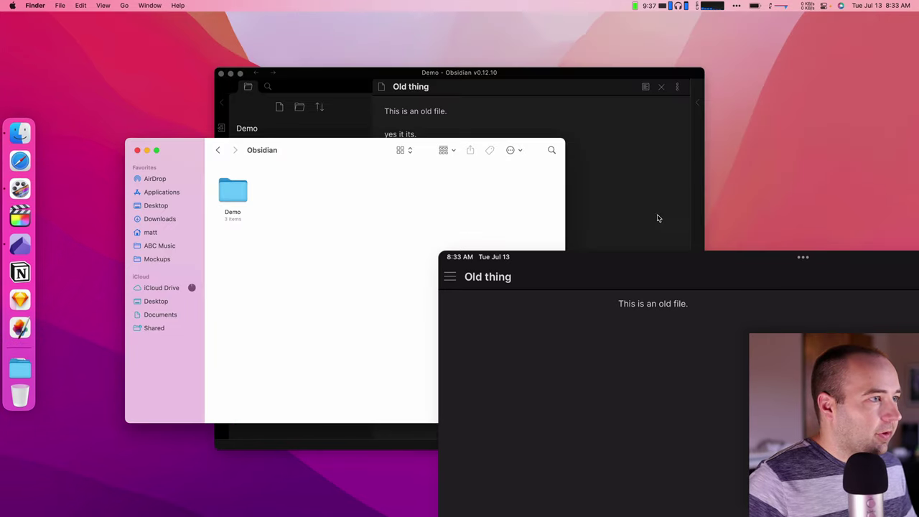
- Bring the Obsidian window showing Old thing back to the front
left_click(658, 218)
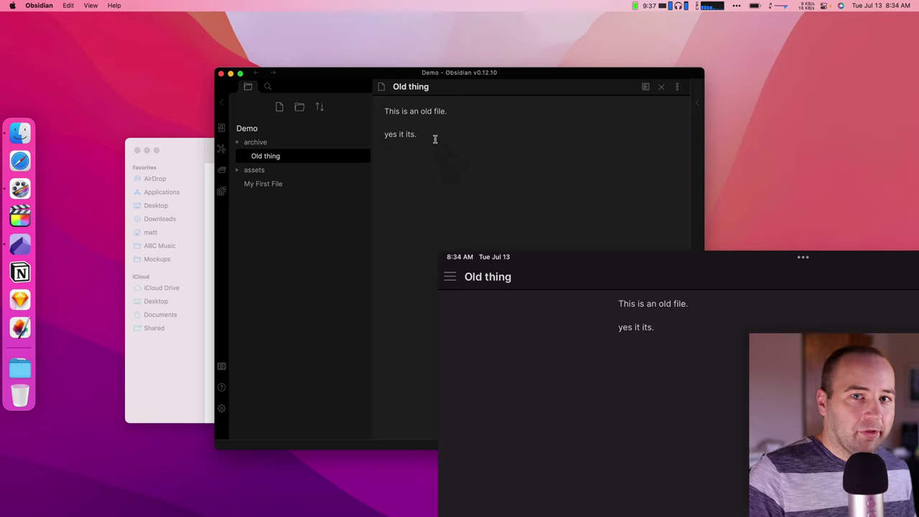